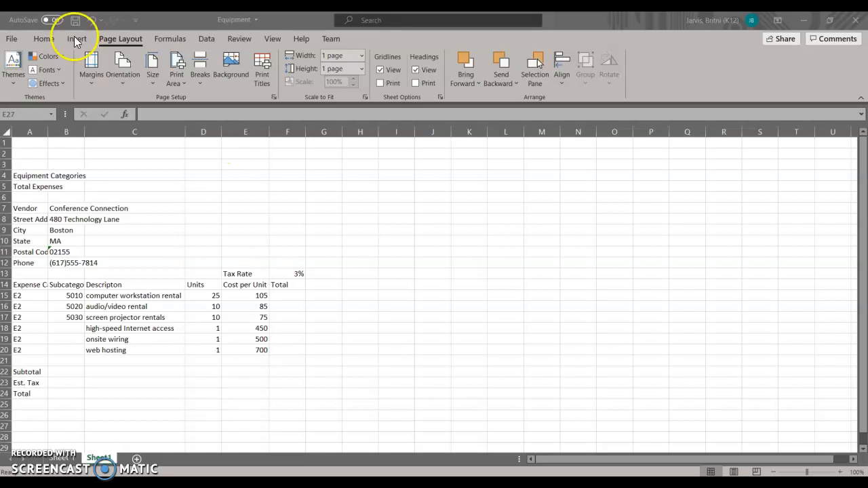
# Switch to the first worksheet, "Sheet 1", which holds the MedIT author, date and purpose entries.
pyautogui.click(44, 39)
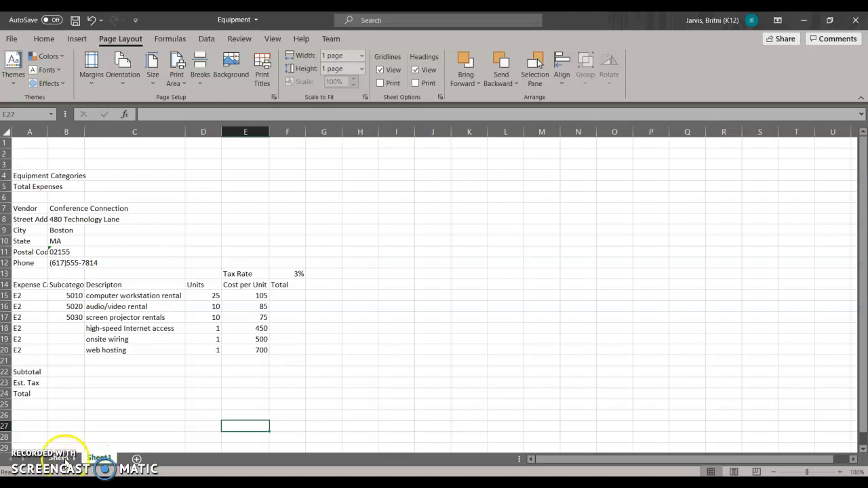
pyautogui.click(61, 458)
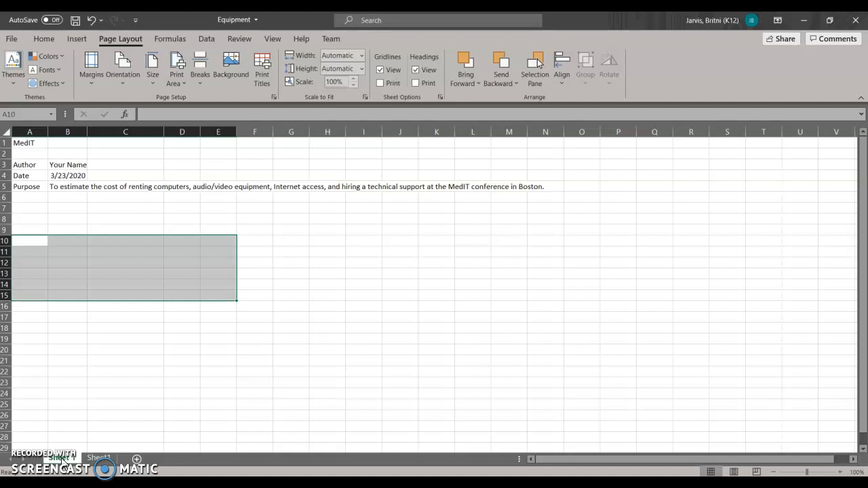
pyautogui.click(99, 415)
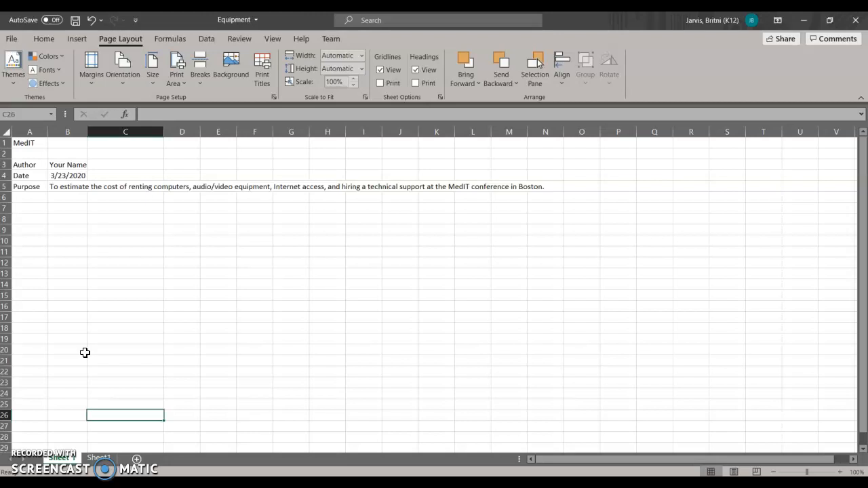
pyautogui.moveTo(431, 483)
pyautogui.click(11, 39)
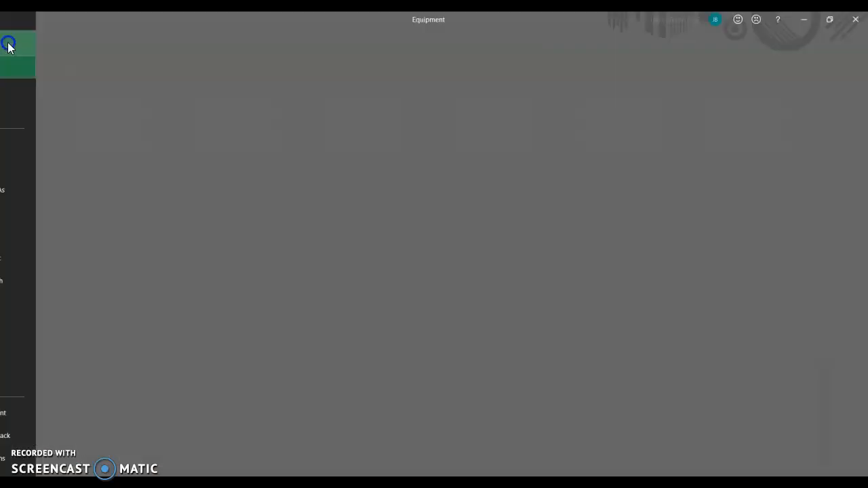
pyautogui.click(48, 190)
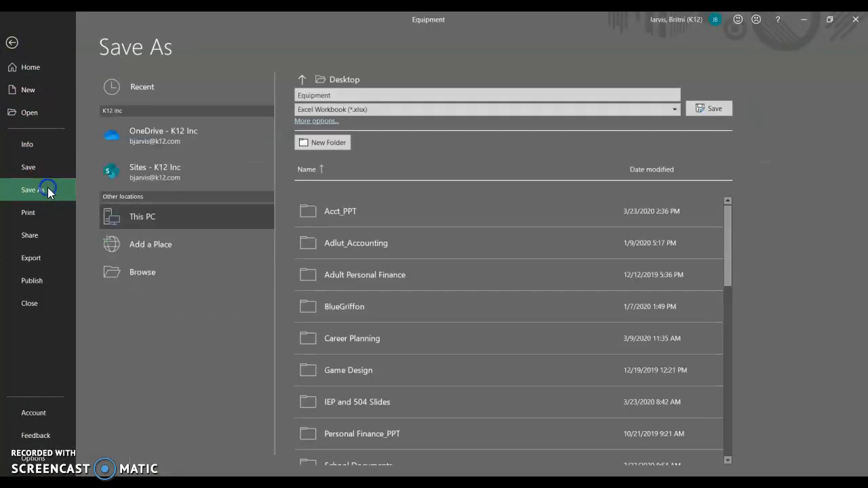
pyautogui.click(156, 275)
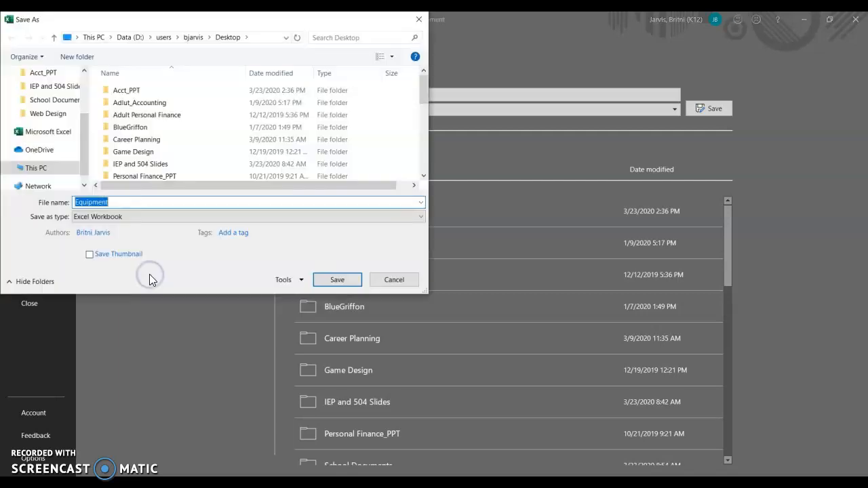
pyautogui.scroll(4, 54, 122)
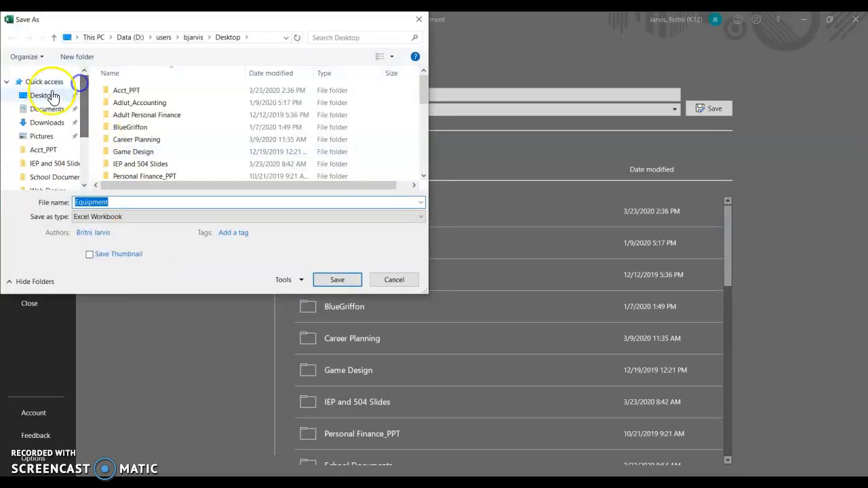
pyautogui.click(41, 95)
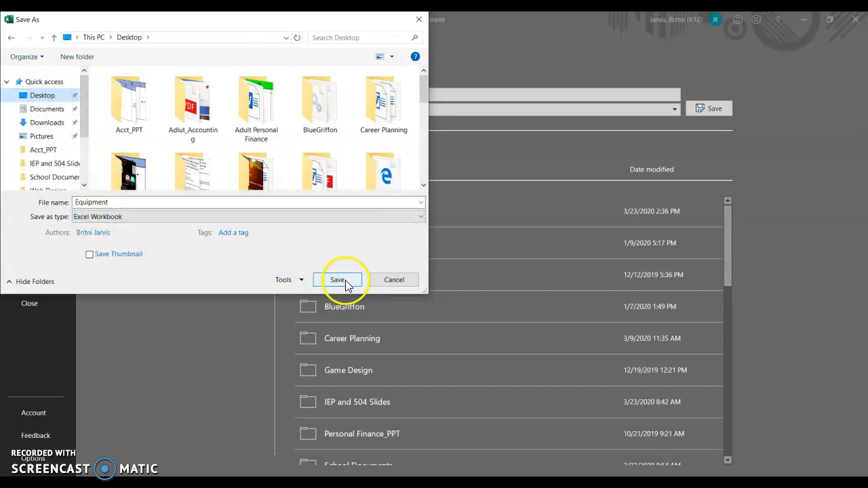
pyautogui.click(420, 19)
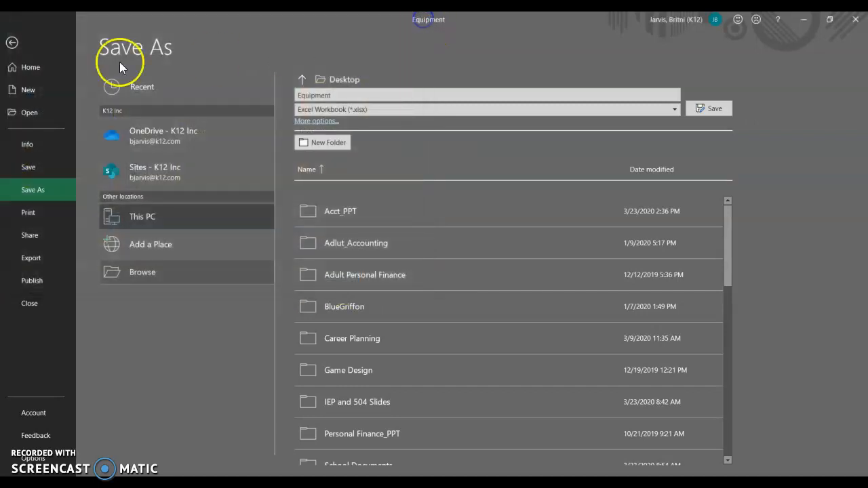
pyautogui.click(15, 47)
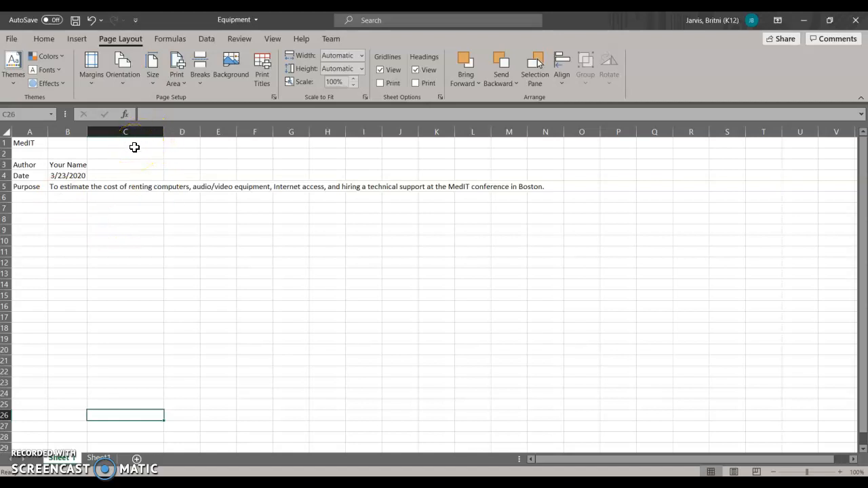
# Examine the MedIT title and the author, date and purpose labels and entries in columns A and B.
pyautogui.click(170, 252)
pyautogui.click(133, 228)
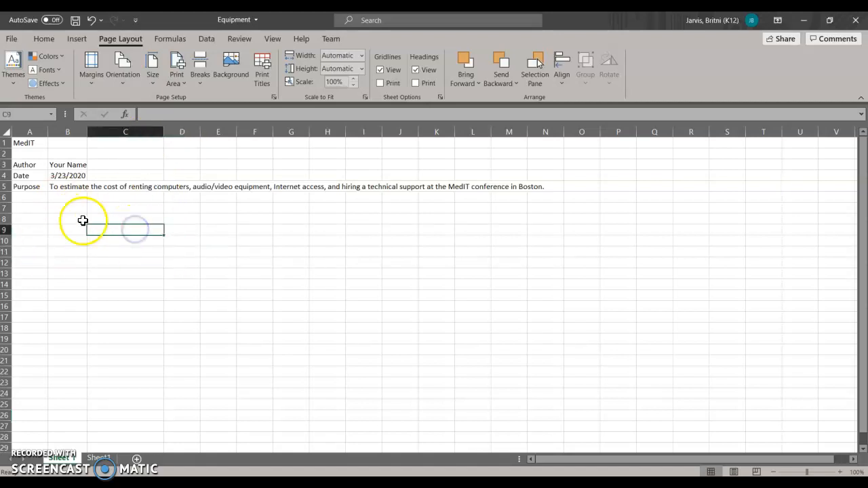
pyautogui.click(124, 217)
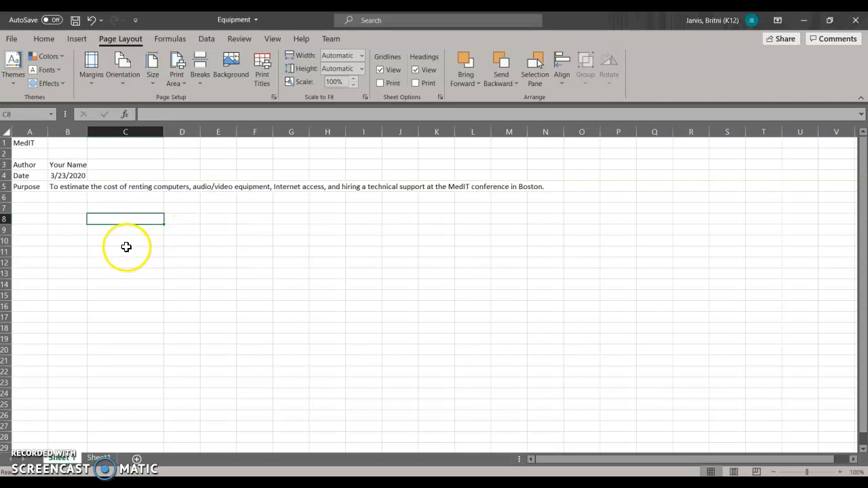
pyautogui.click(27, 143)
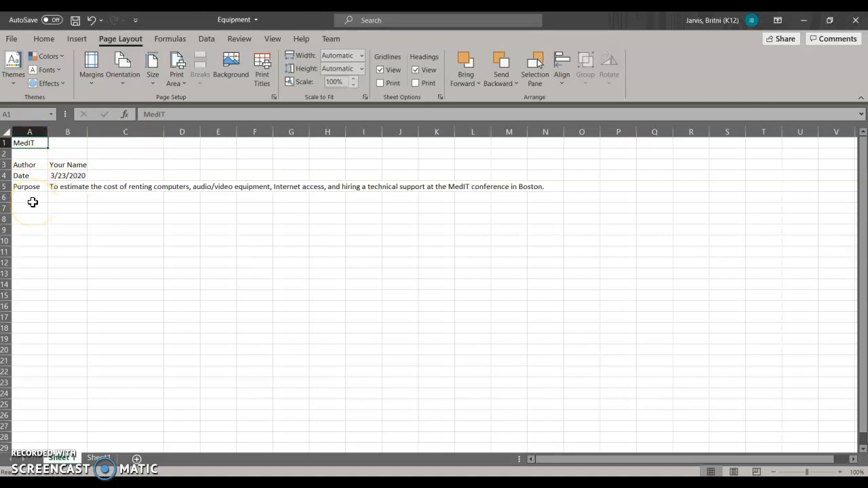
pyautogui.click(24, 166)
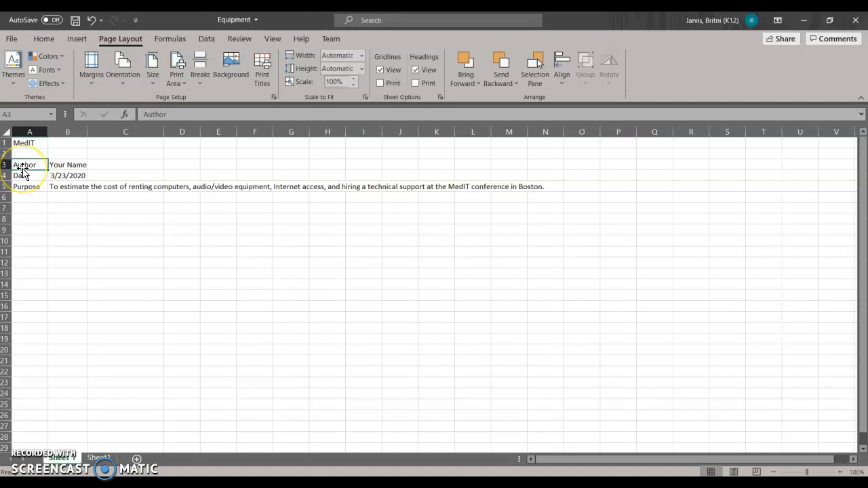
pyautogui.click(22, 176)
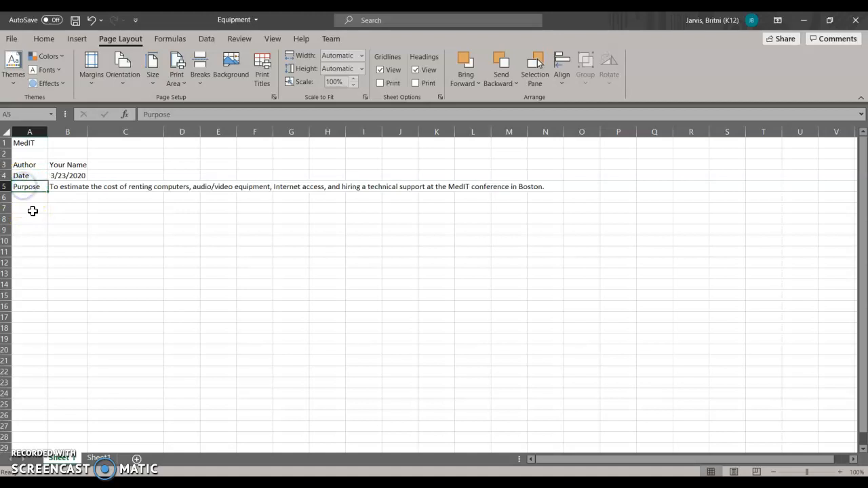
pyautogui.click(60, 165)
pyautogui.click(59, 177)
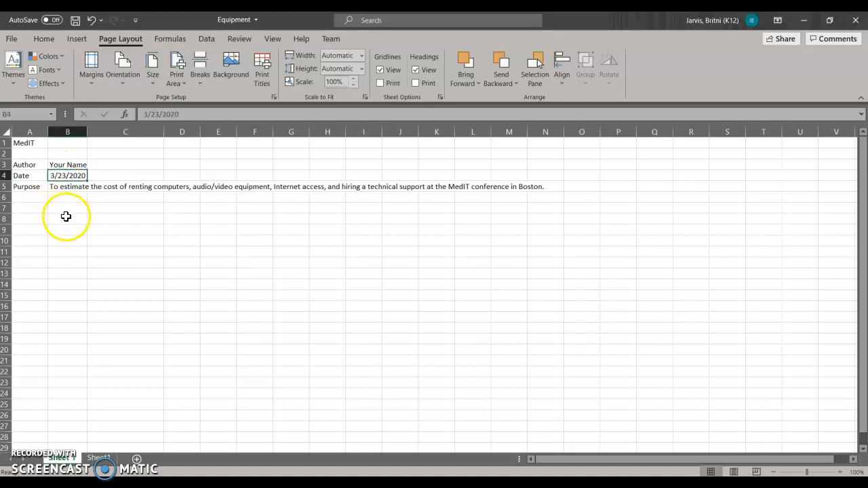
pyautogui.click(67, 187)
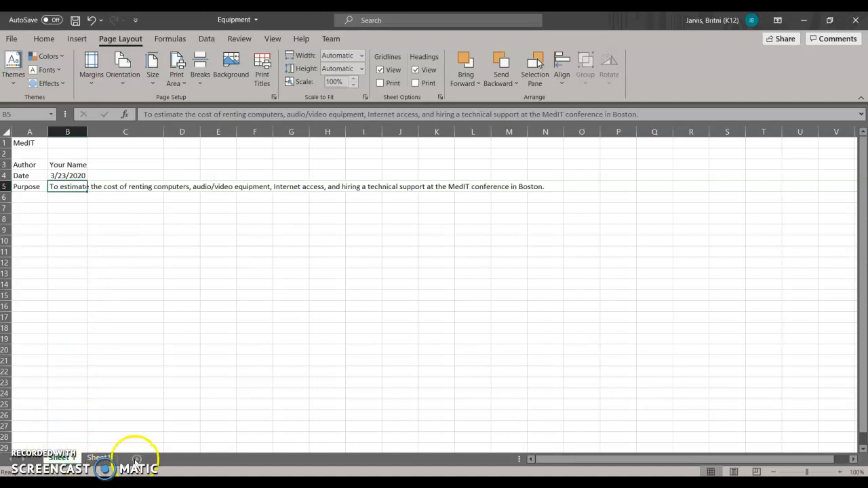
# Rename the "Sheet 1" worksheet as Documentation.
pyautogui.rightClick(65, 460)
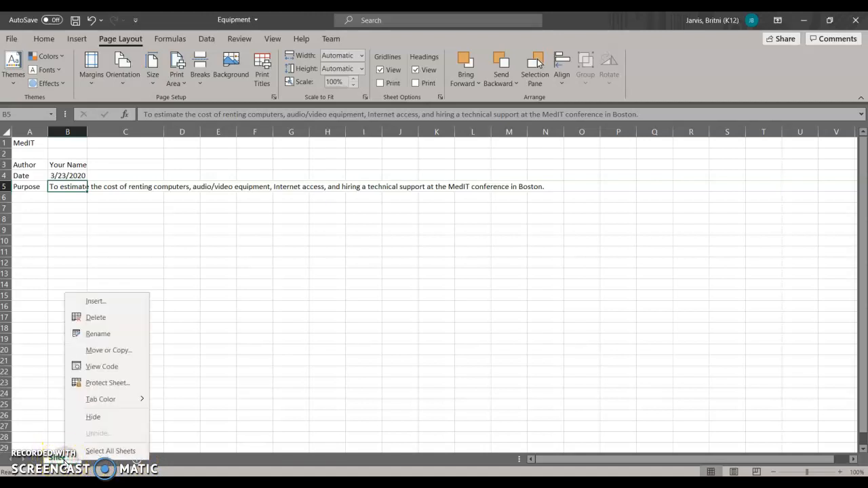
pyautogui.click(105, 335)
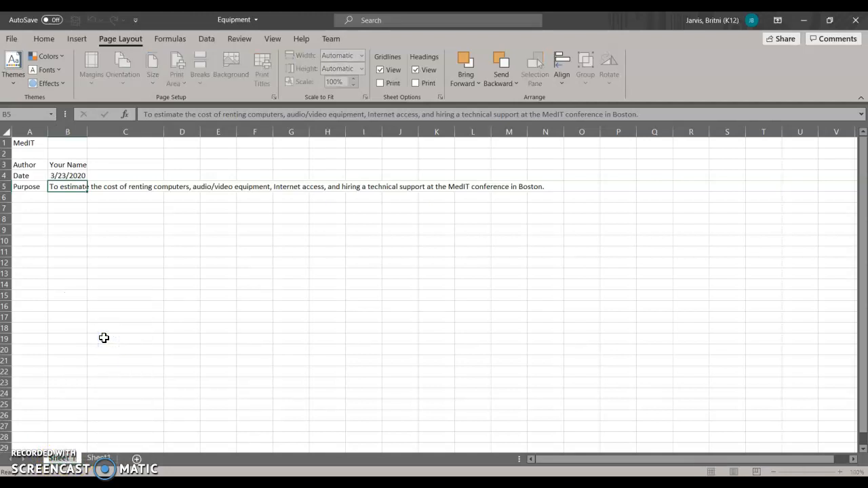
pyautogui.write('Docum')
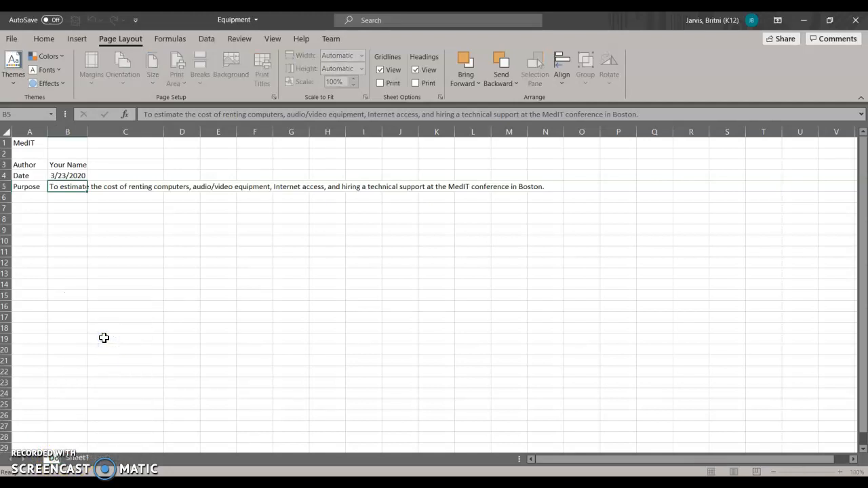
pyautogui.write('entation')
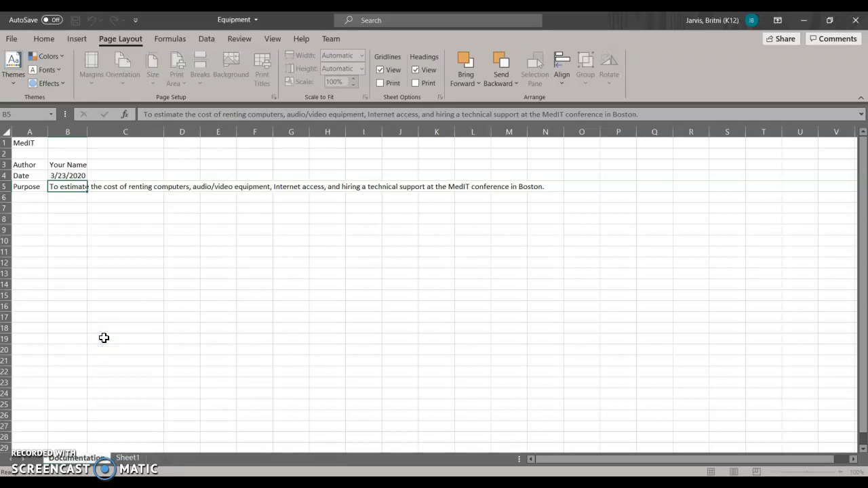
# Rename the "Sheet1" worksheet as Misc. Expenses and return to the Documentation sheet.
pyautogui.click(127, 458)
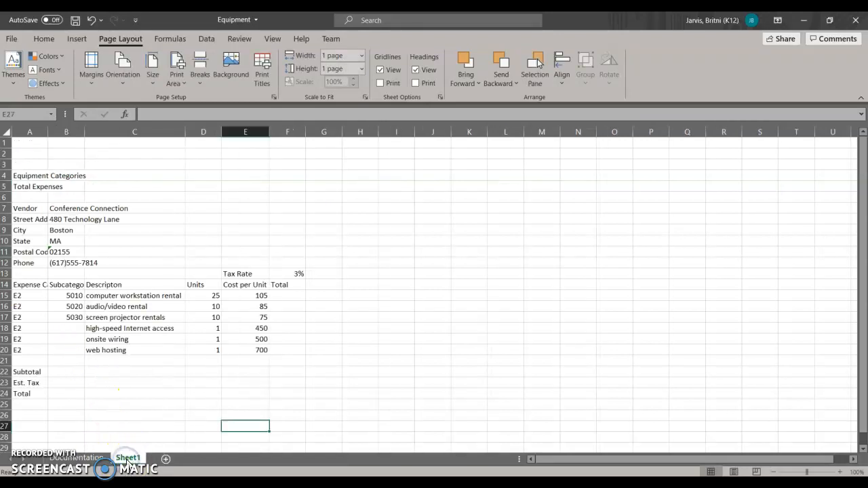
pyautogui.rightClick(128, 459)
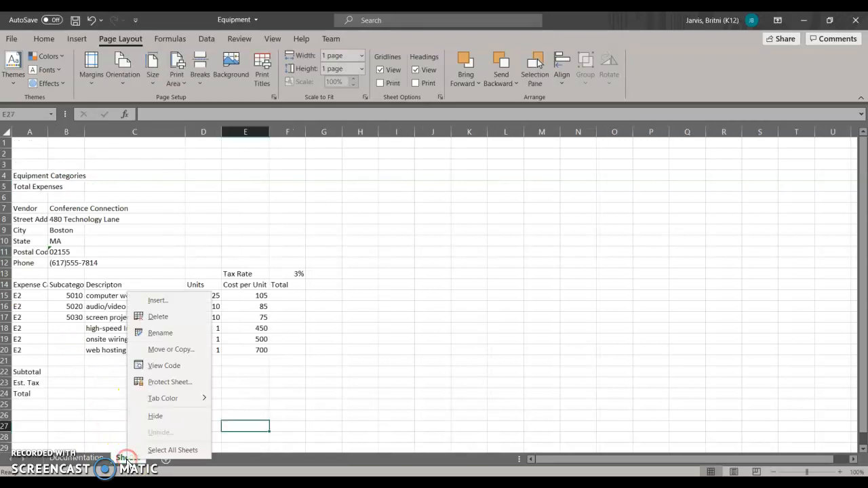
pyautogui.click(158, 334)
pyautogui.write('Misc. Expenses')
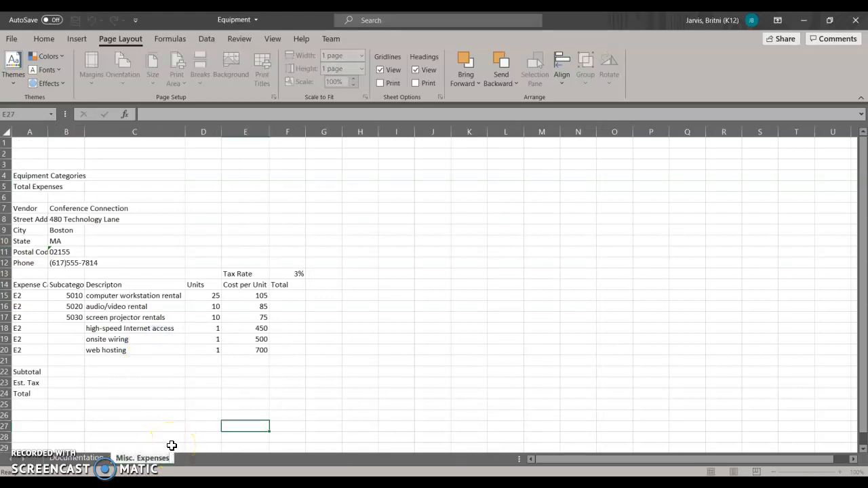
pyautogui.click(92, 459)
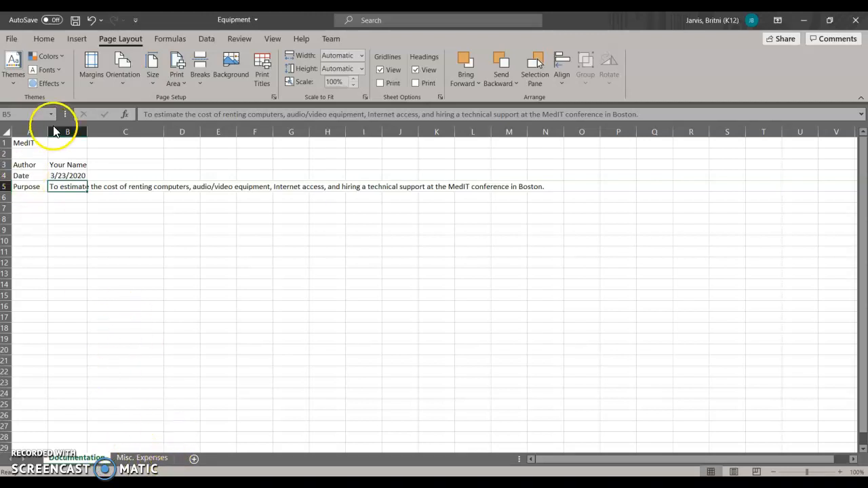
pyautogui.click(51, 41)
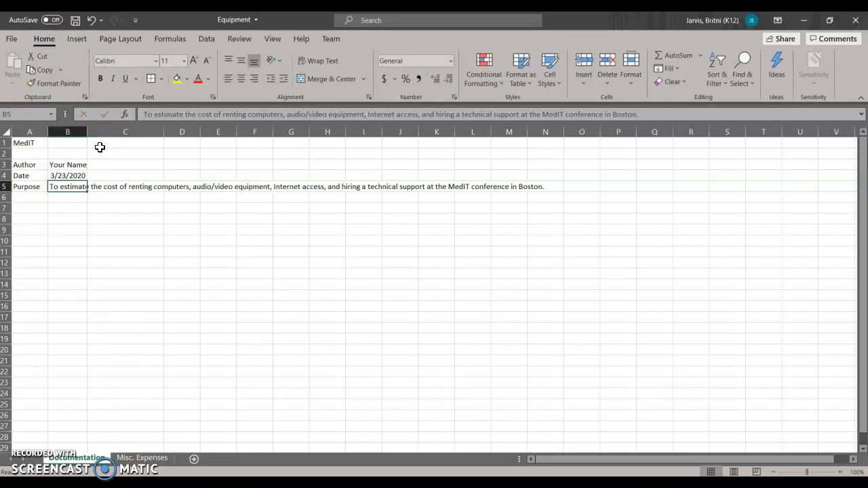
pyautogui.click(302, 39)
pyautogui.click(118, 41)
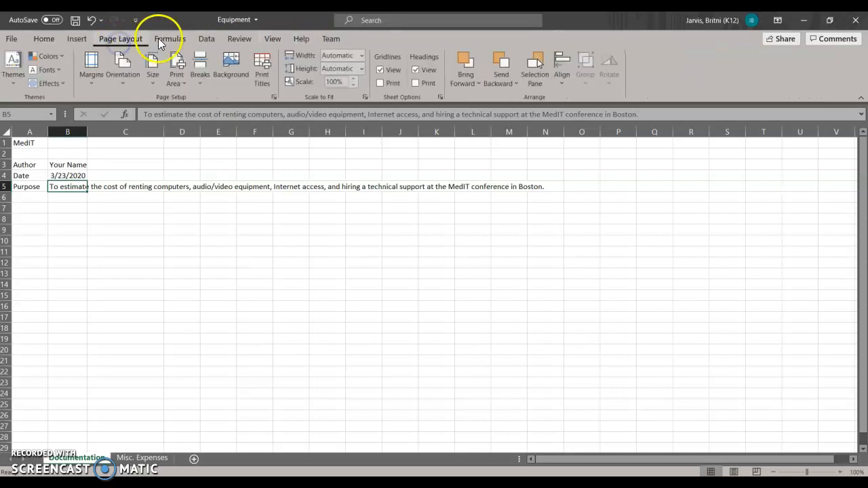
pyautogui.click(163, 41)
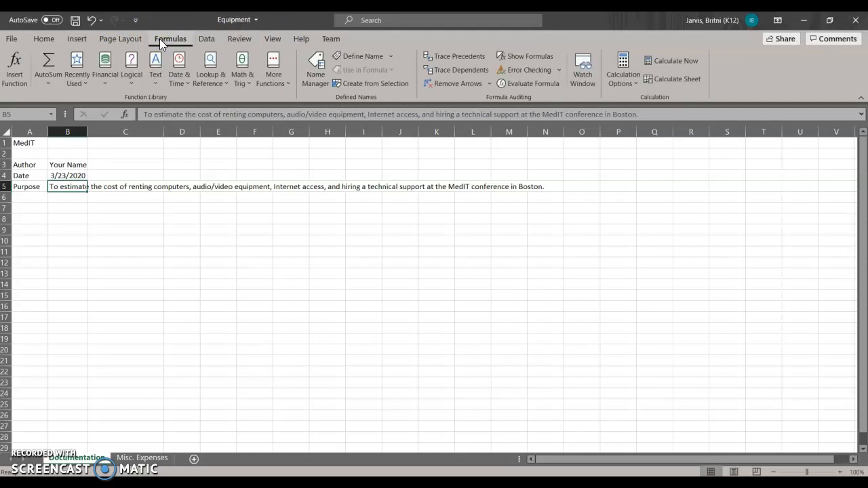
pyautogui.click(40, 38)
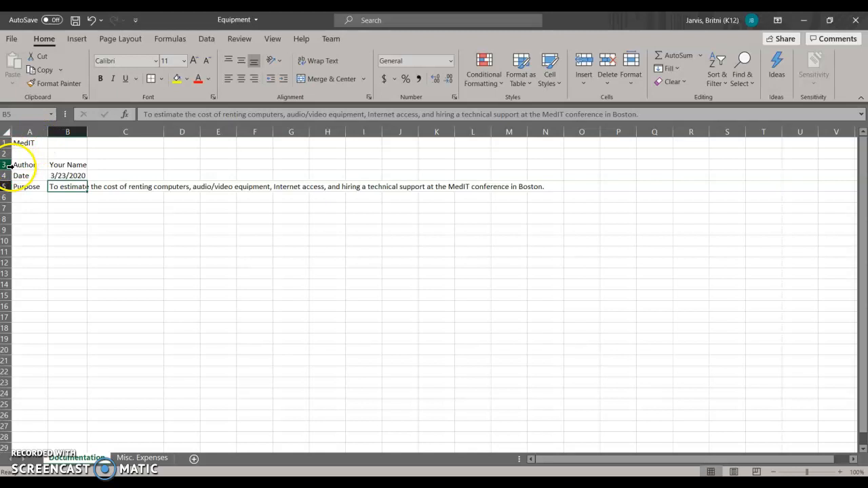
pyautogui.click(22, 143)
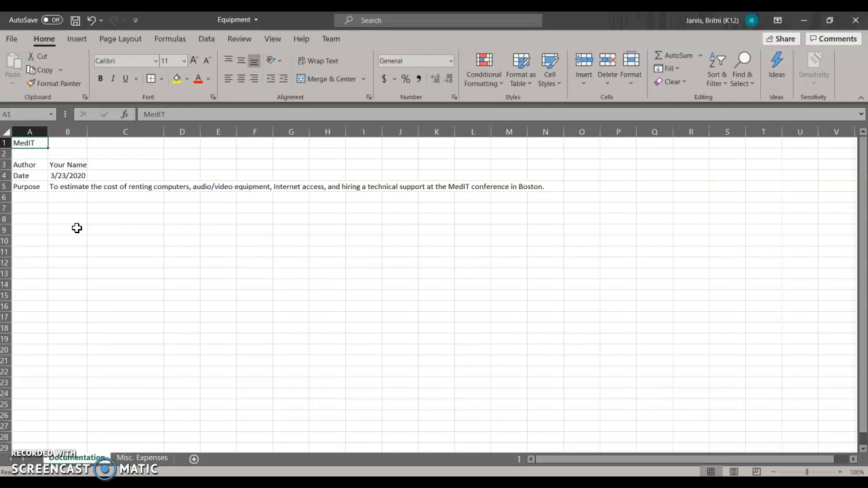
pyautogui.click(114, 144)
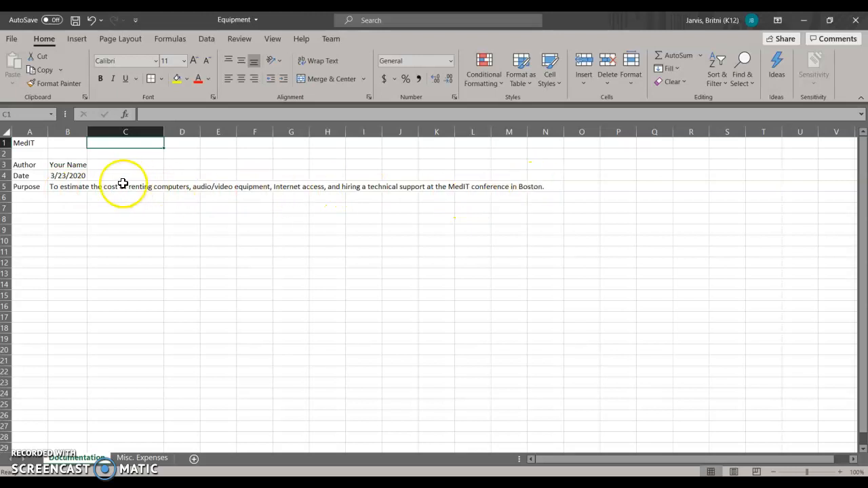
# Wrap the purpose text in cell B5 and widen column B to about twice its width.
pyautogui.click(57, 186)
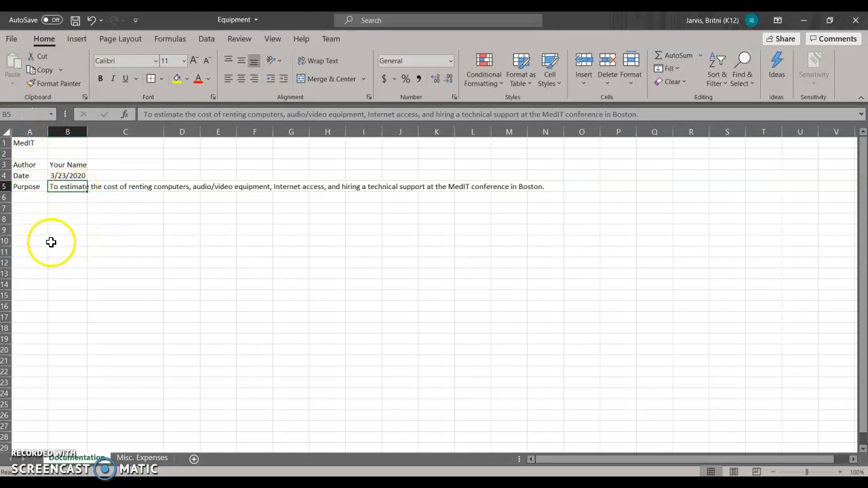
pyautogui.click(89, 196)
pyautogui.click(68, 186)
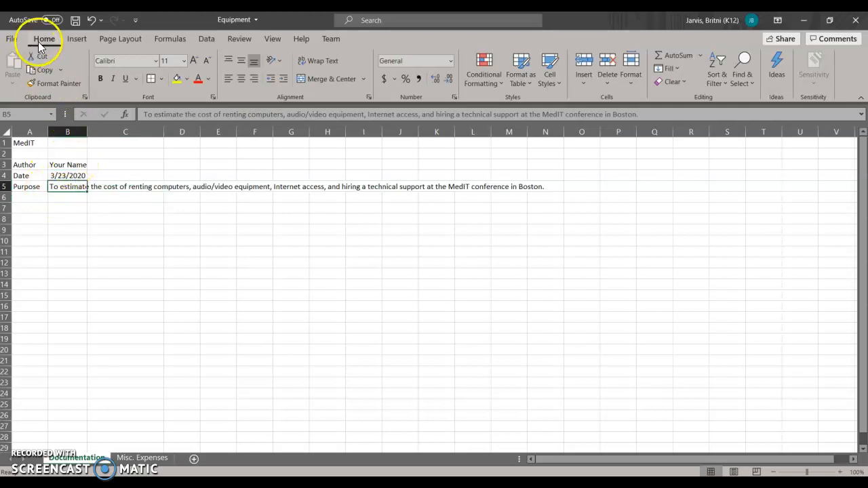
pyautogui.click(320, 61)
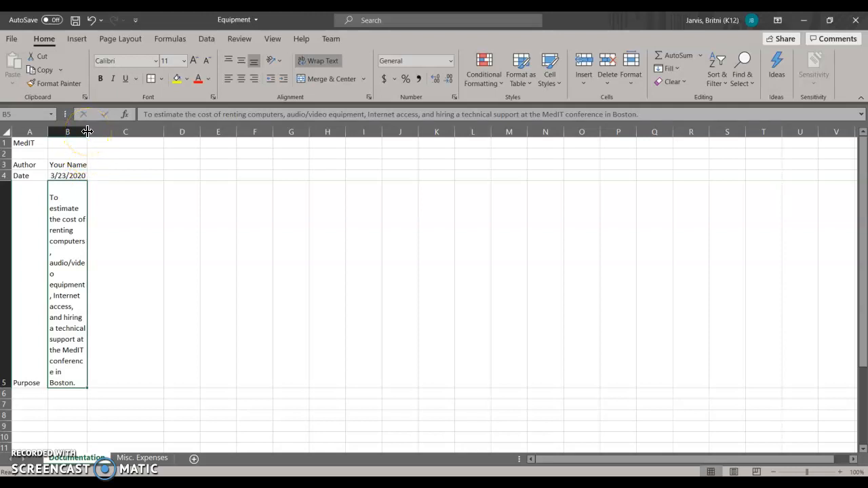
pyautogui.moveTo(88, 131); pyautogui.dragTo(124, 135)
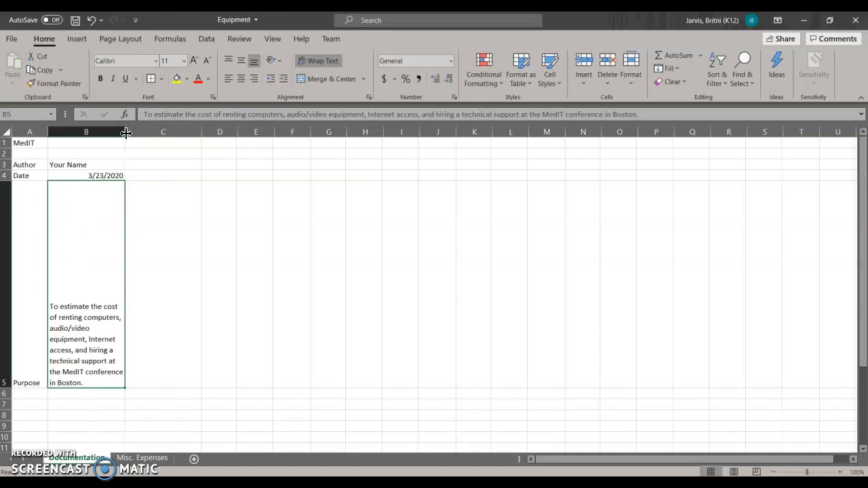
# Fit column B's width to its contents and shorten row 5 to just hold the wrapped purpose text.
pyautogui.doubleClick(125, 133)
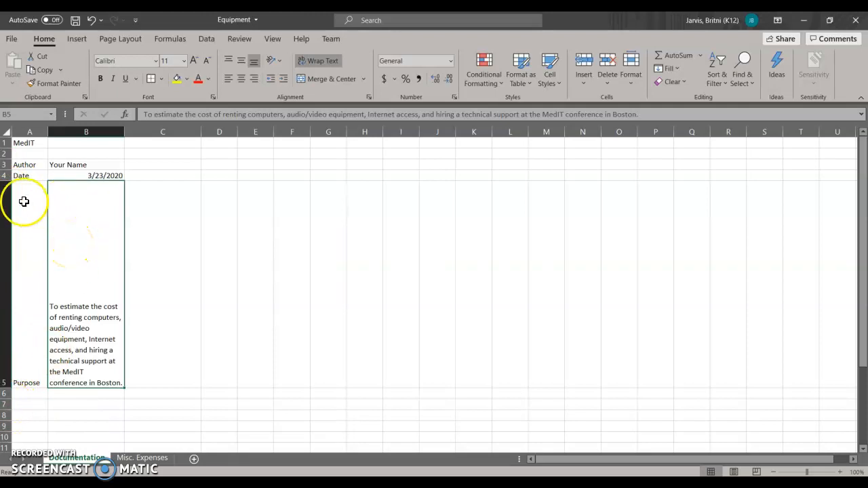
pyautogui.moveTo(6, 181)
pyautogui.mouseDown()
pyautogui.moveTo(15, 296)
pyautogui.moveTo(6, 180)
pyautogui.mouseUp()
pyautogui.moveTo(6, 391); pyautogui.dragTo(5, 273)
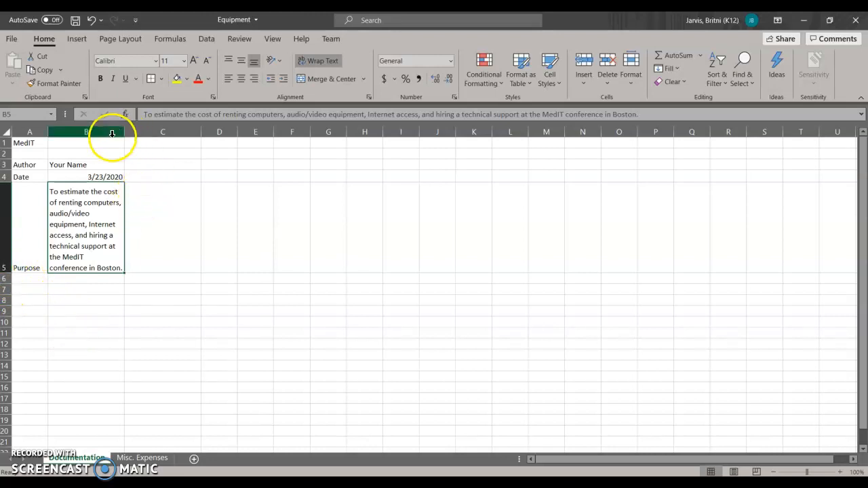
# Give columns B through E one equal width slightly narrower than column B, and make row 5 slightly taller.
pyautogui.click(184, 189)
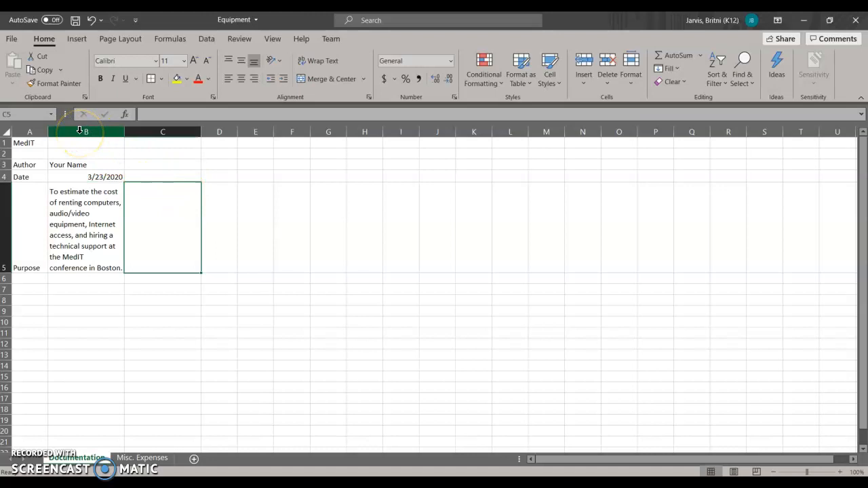
pyautogui.moveTo(79, 130); pyautogui.dragTo(259, 131)
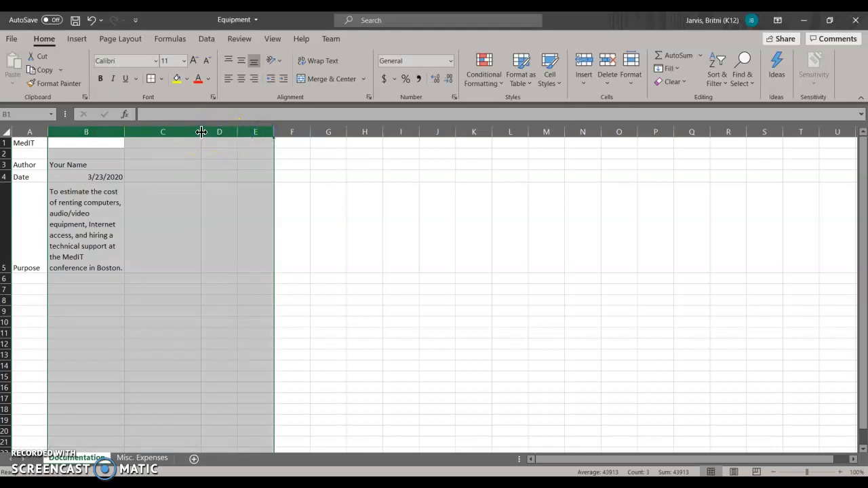
pyautogui.moveTo(202, 131); pyautogui.dragTo(194, 132)
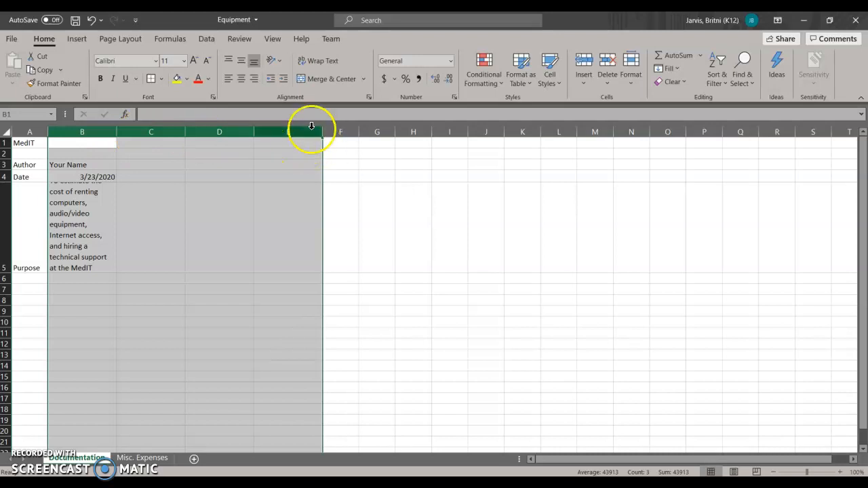
pyautogui.click(339, 199)
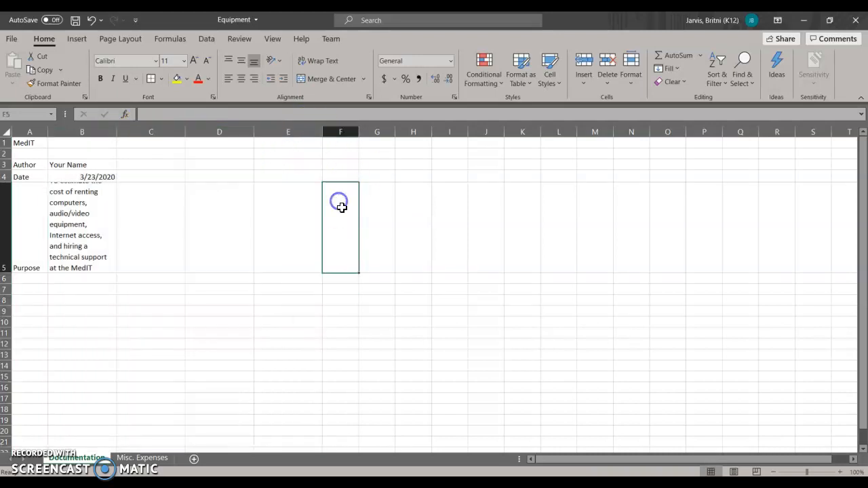
pyautogui.click(83, 234)
pyautogui.moveTo(5, 273); pyautogui.dragTo(5, 279)
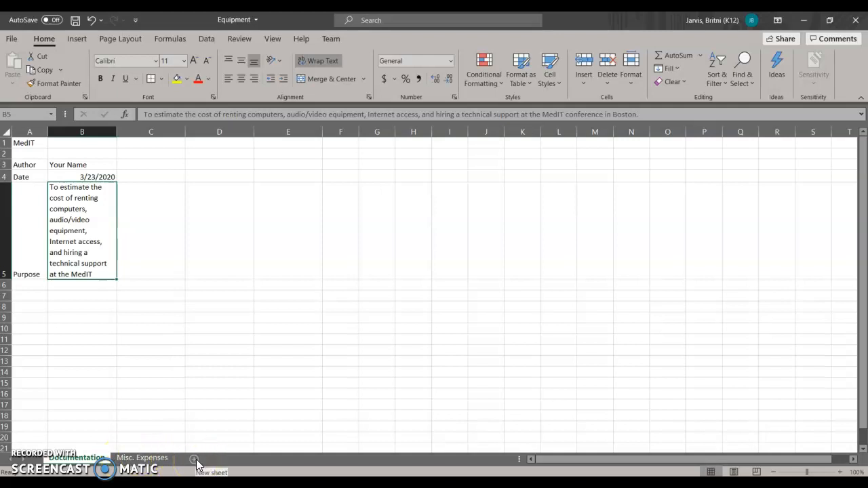
# Switch to the Misc. Expenses sheet and resize column B to just fit the Subcategory heading.
pyautogui.rightClick(156, 458)
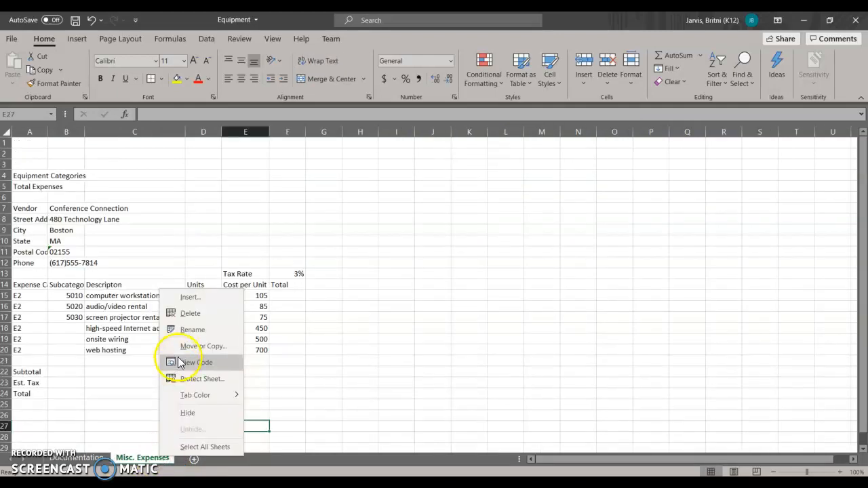
pyautogui.click(144, 462)
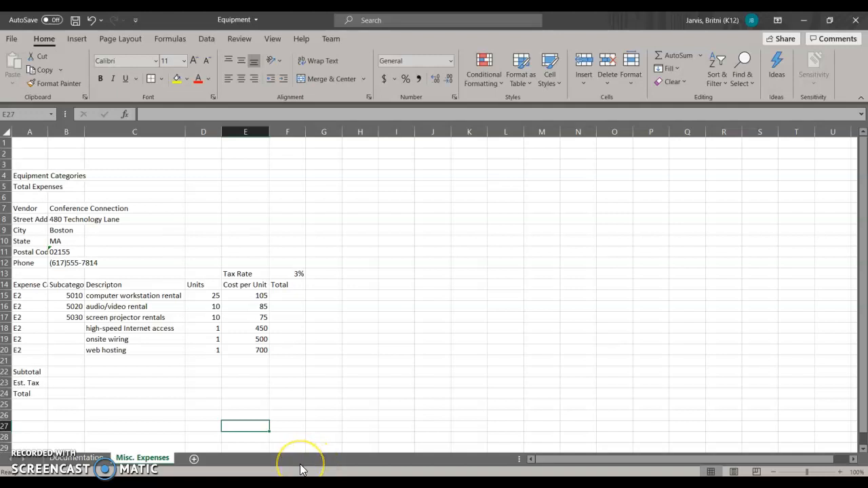
pyautogui.click(178, 381)
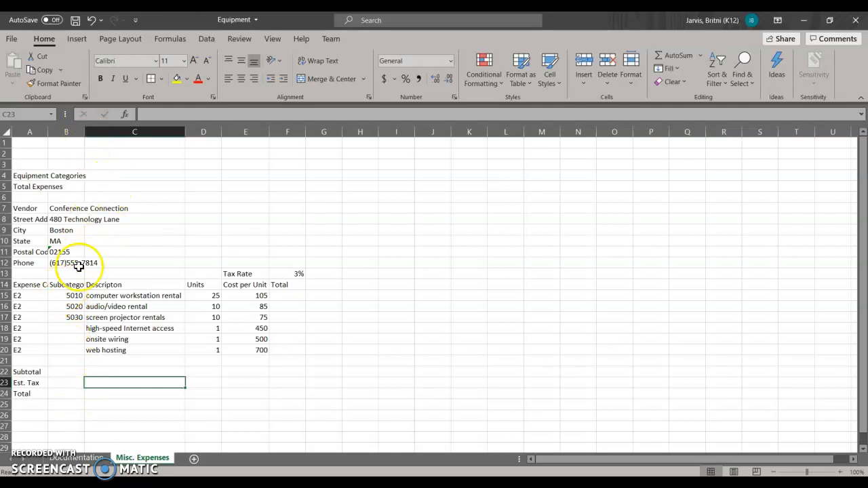
pyautogui.doubleClick(85, 131)
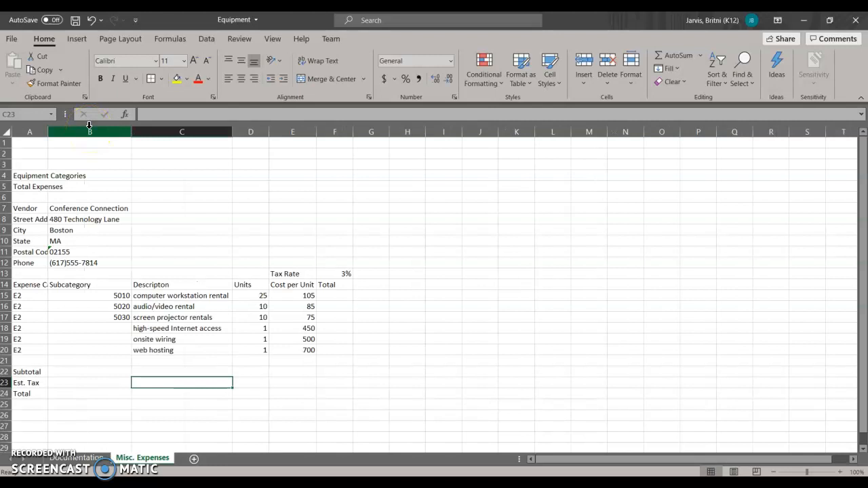
pyautogui.click(69, 286)
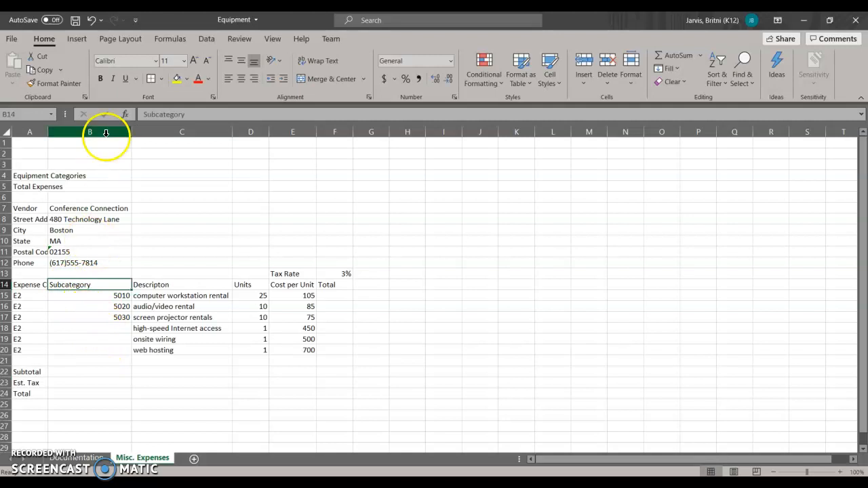
pyautogui.moveTo(130, 133); pyautogui.dragTo(132, 134)
pyautogui.moveTo(131, 135); pyautogui.dragTo(94, 136)
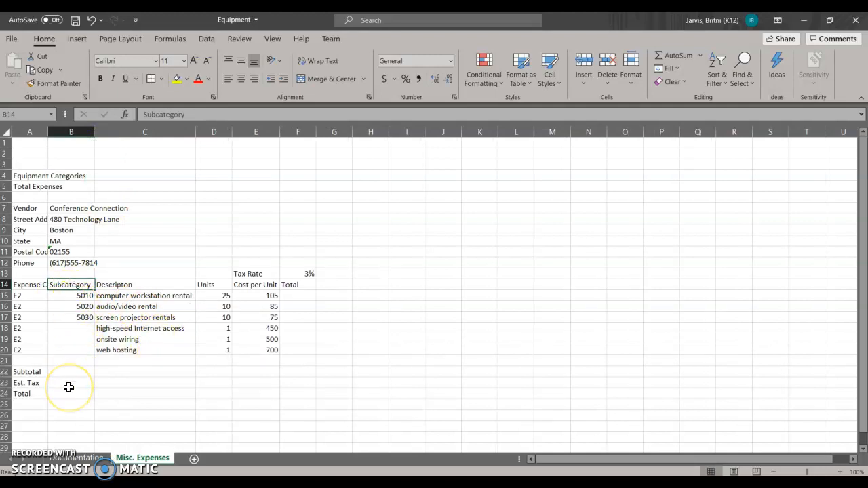
# Widen column A just enough to show the full Expense Category heading in cell A14.
pyautogui.click(26, 286)
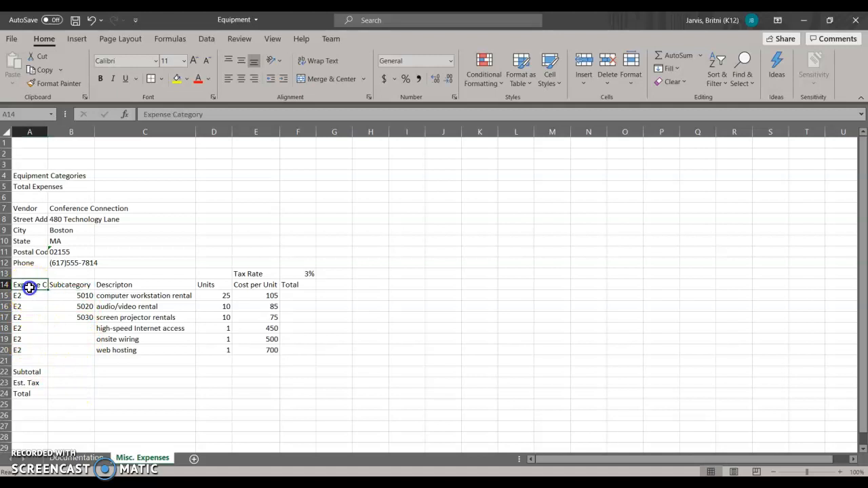
pyautogui.doubleClick(47, 131)
pyautogui.moveTo(88, 131); pyautogui.dragTo(78, 131)
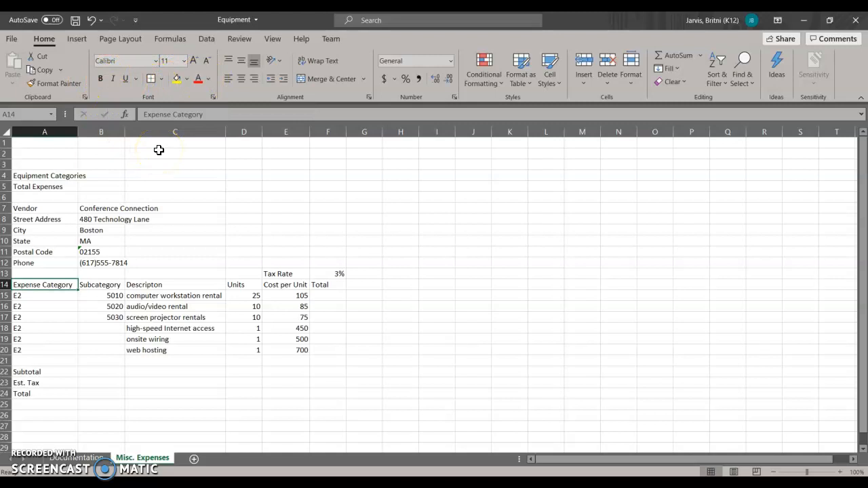
# Make the Equipment Categories label in A4 and the Total Expenses label in A5 bold.
pyautogui.click(27, 177)
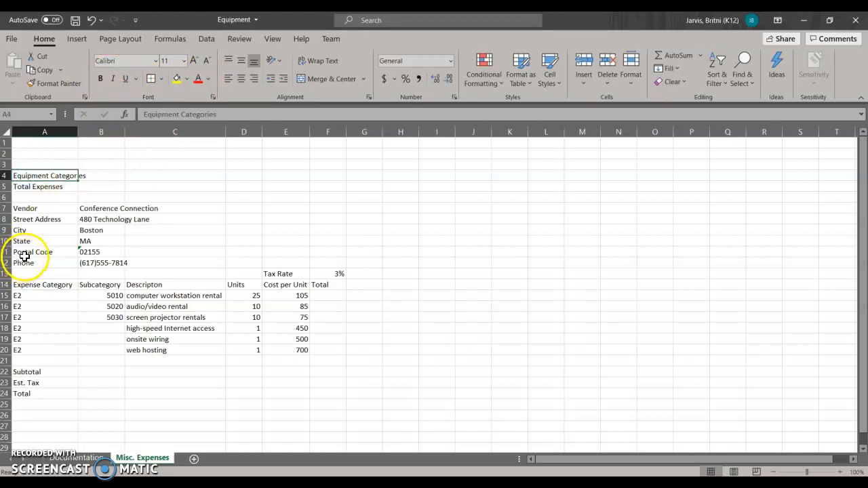
pyautogui.click(100, 76)
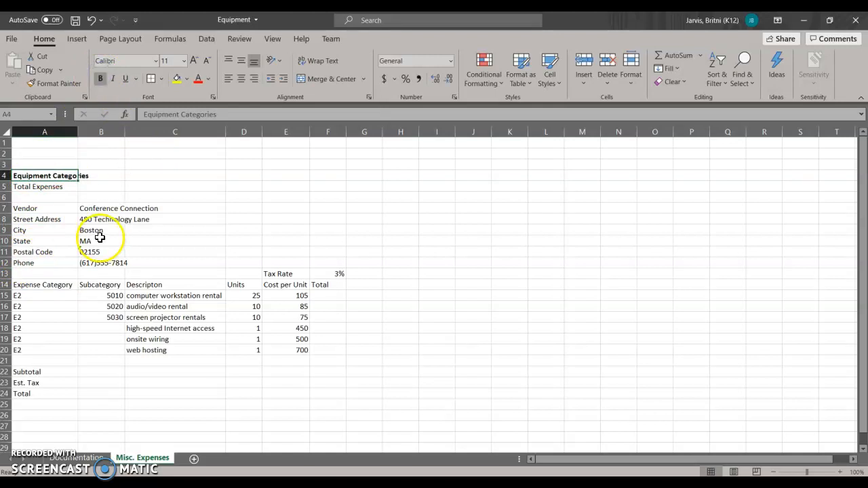
pyautogui.click(25, 186)
pyautogui.click(100, 79)
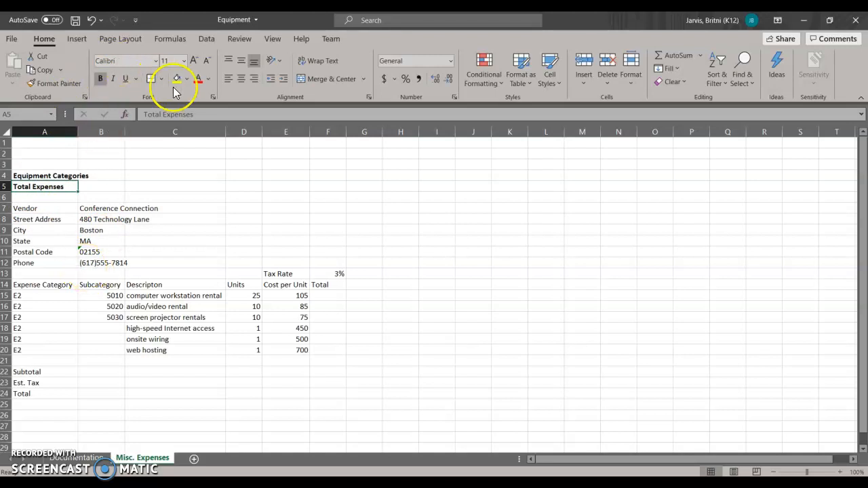
# Set the font color of the Total Expenses label in A5 to standard red and center it horizontally.
pyautogui.click(207, 80)
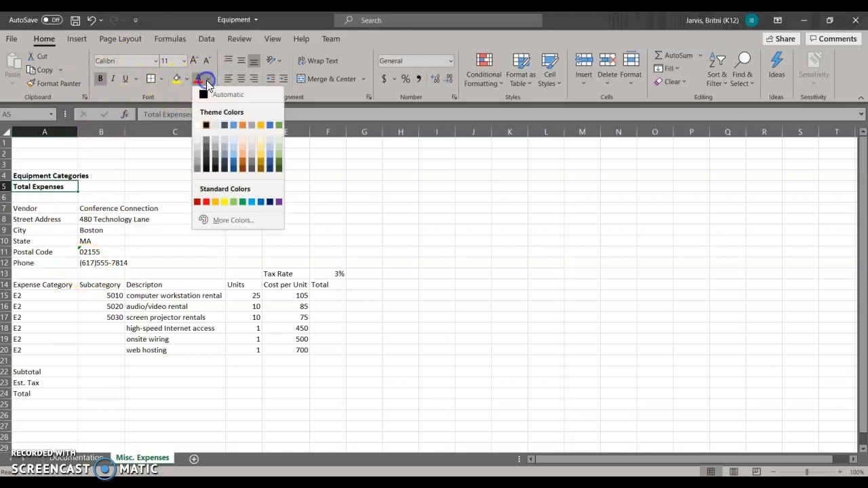
pyautogui.click(206, 201)
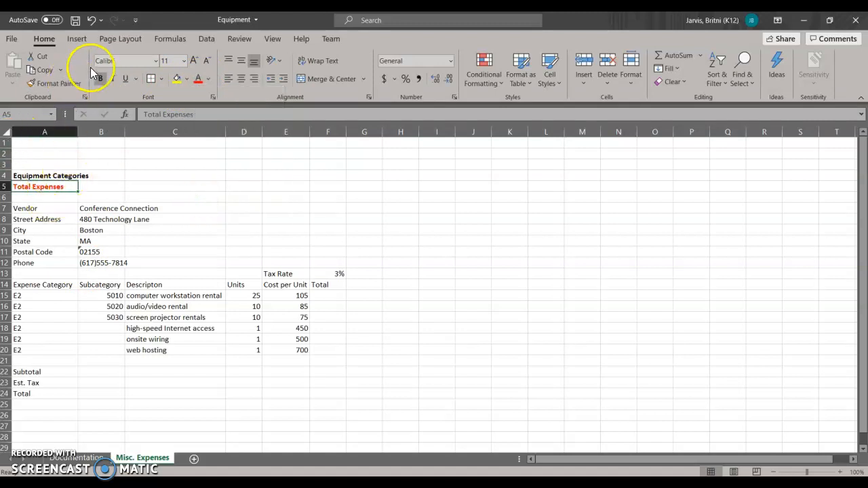
pyautogui.click(122, 63)
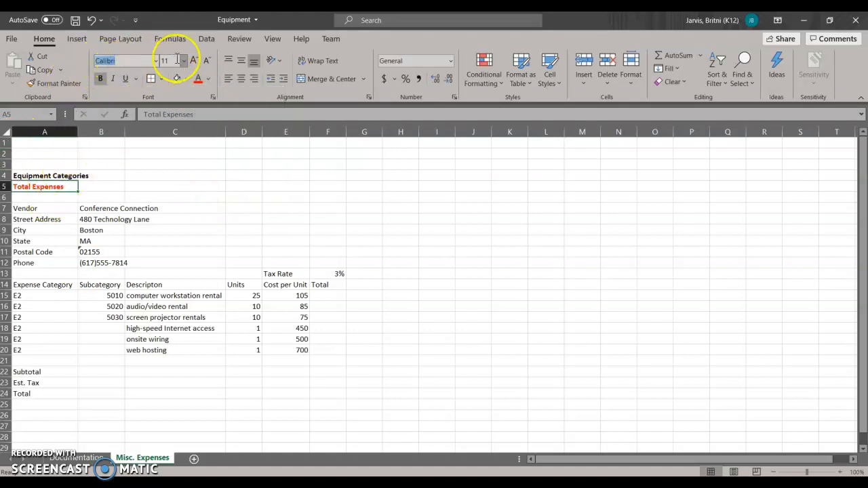
pyautogui.click(246, 78)
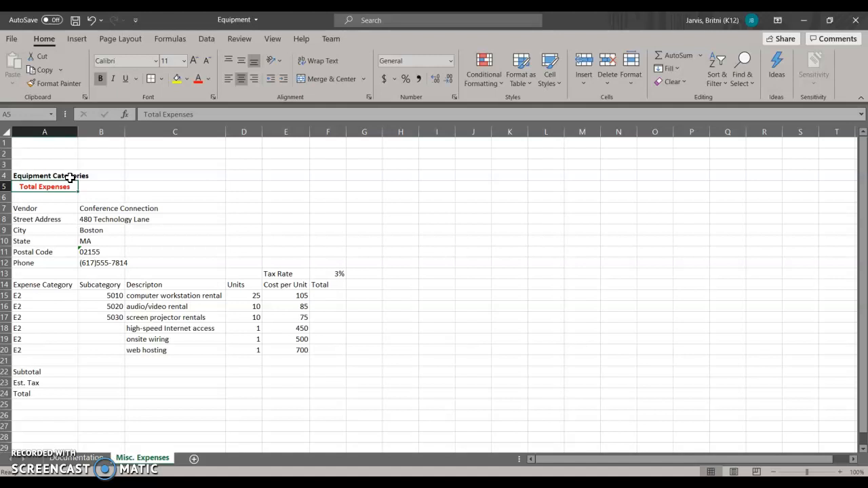
# Examine the description, units, cost per unit and total cells of the rental items in rows 15 and 16.
pyautogui.click(323, 364)
pyautogui.click(329, 295)
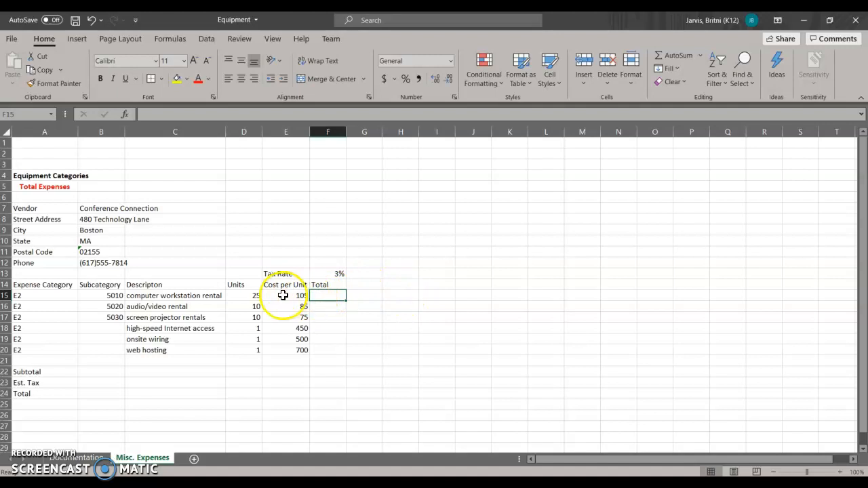
pyautogui.click(249, 295)
pyautogui.click(285, 298)
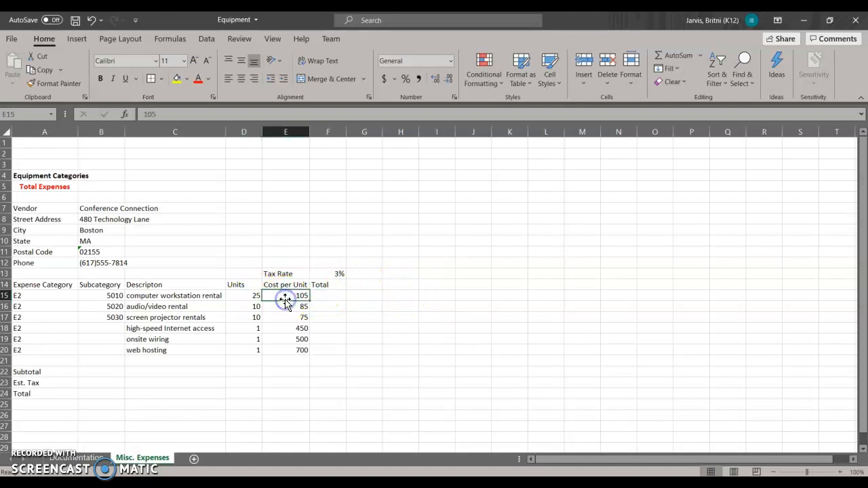
pyautogui.click(326, 296)
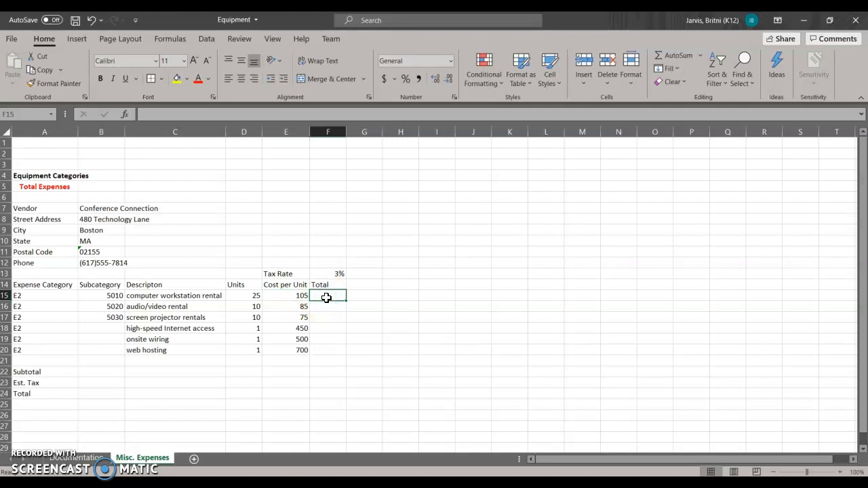
pyautogui.click(231, 295)
pyautogui.click(304, 296)
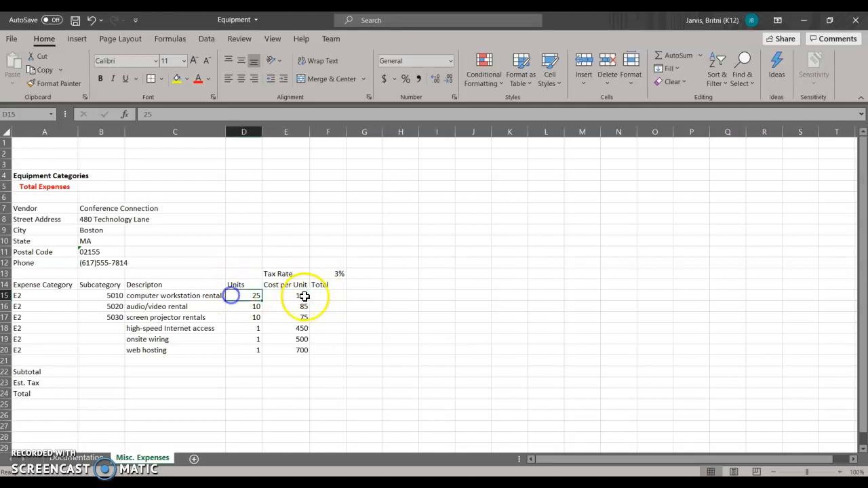
pyautogui.click(335, 296)
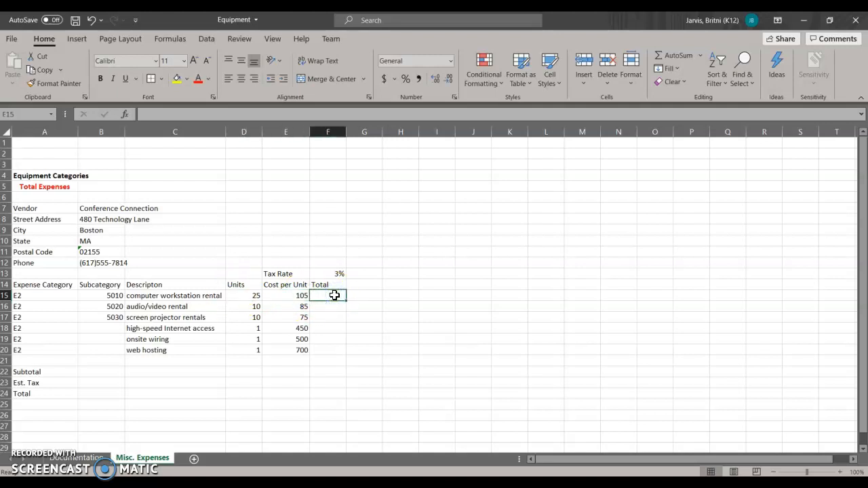
pyautogui.click(146, 296)
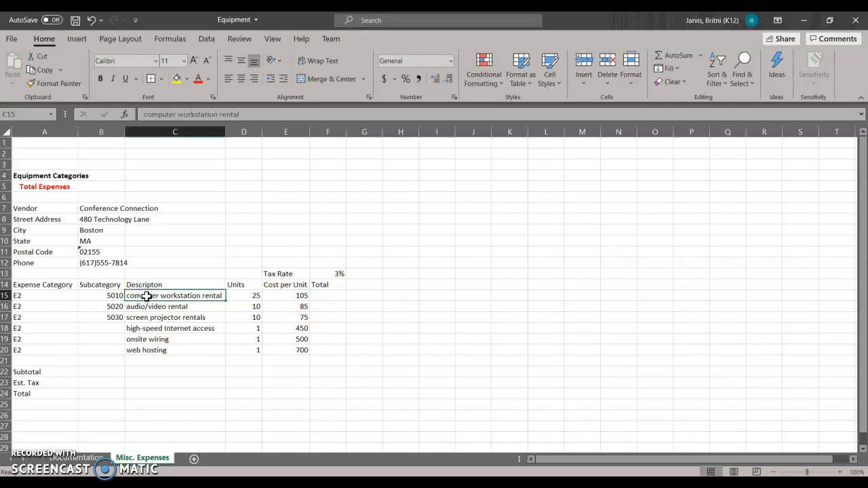
pyautogui.click(145, 306)
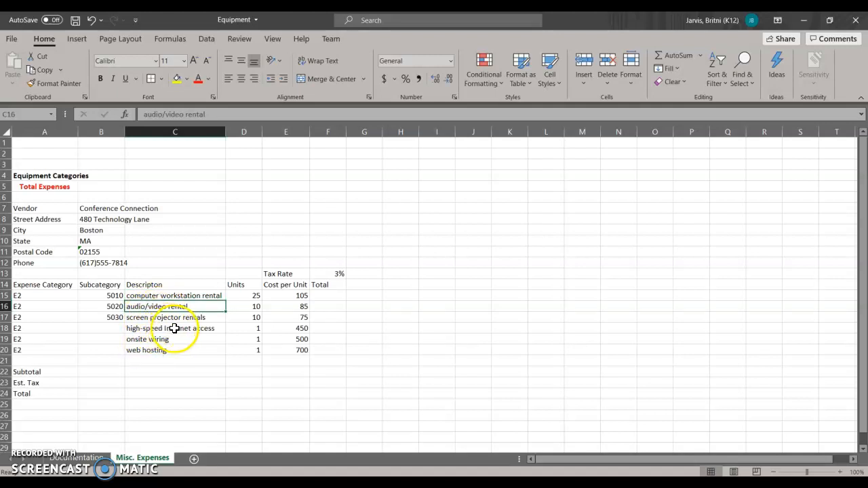
# Start a formula in total cell F15 that references the computer workstation units in D15.
pyautogui.click(328, 296)
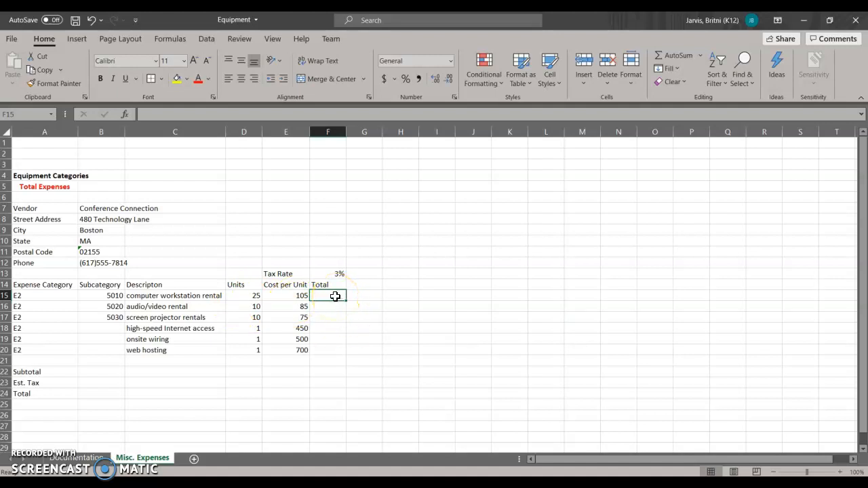
pyautogui.write('=')
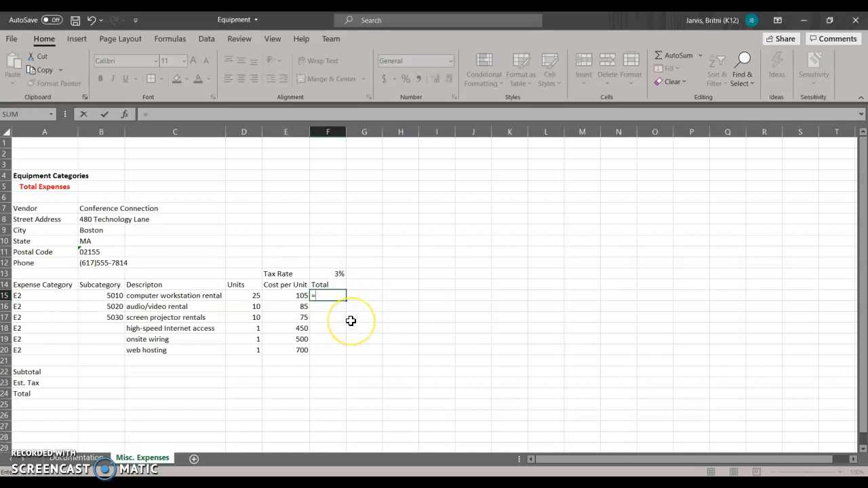
pyautogui.click(236, 297)
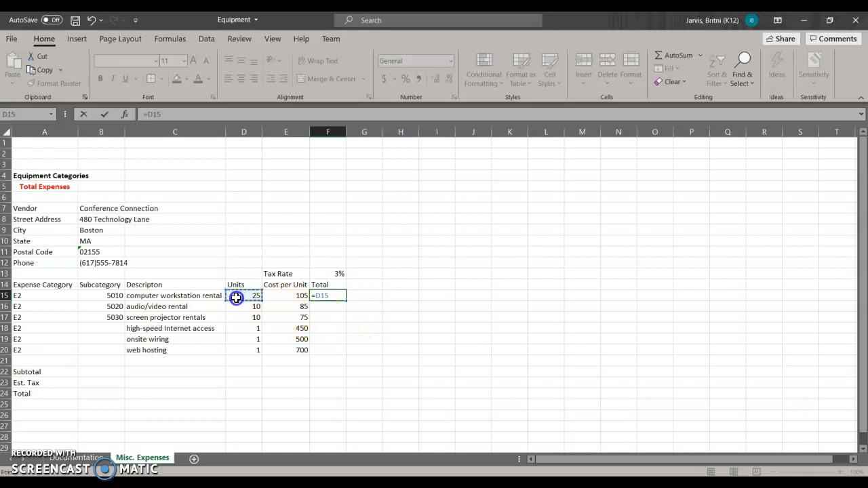